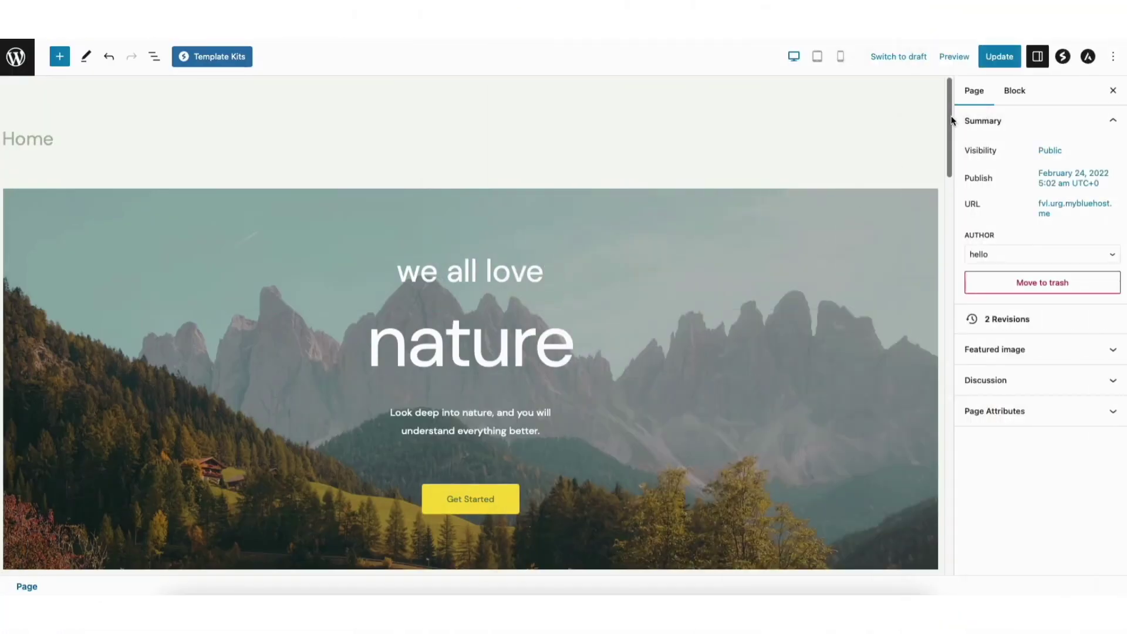
{"action": "left_click_drag", "start_coordinate": [952, 121], "coordinate": [946, 264]}
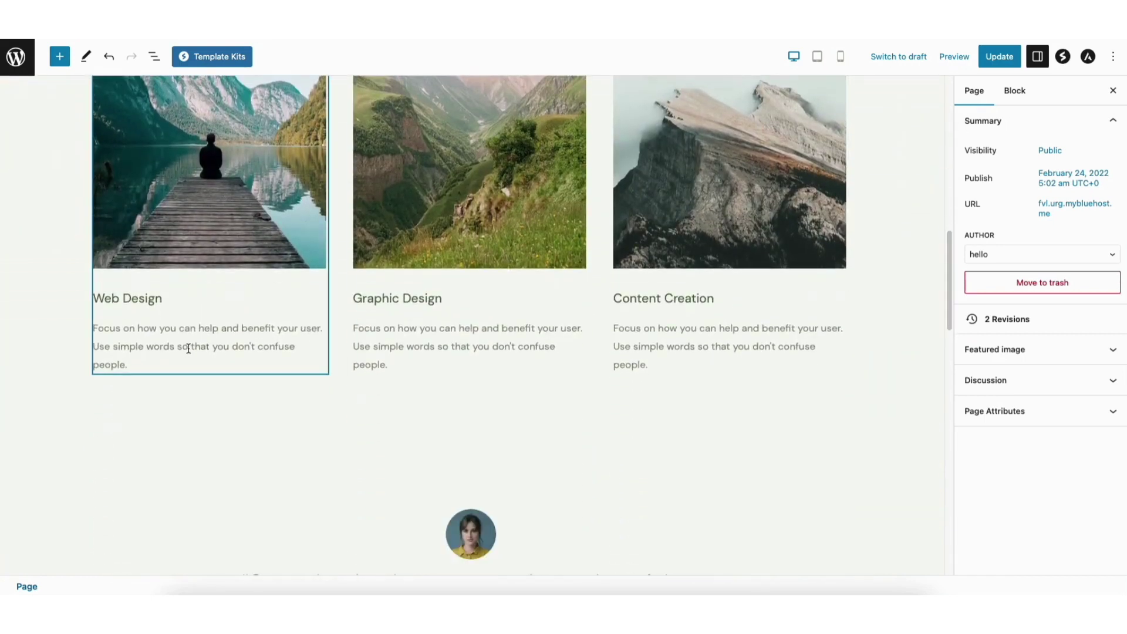
Append ' Click here to learn more.' after 'people.' in the Web Design box and select 'Click here'
{"action": "left_click", "coordinate": [141, 363]}
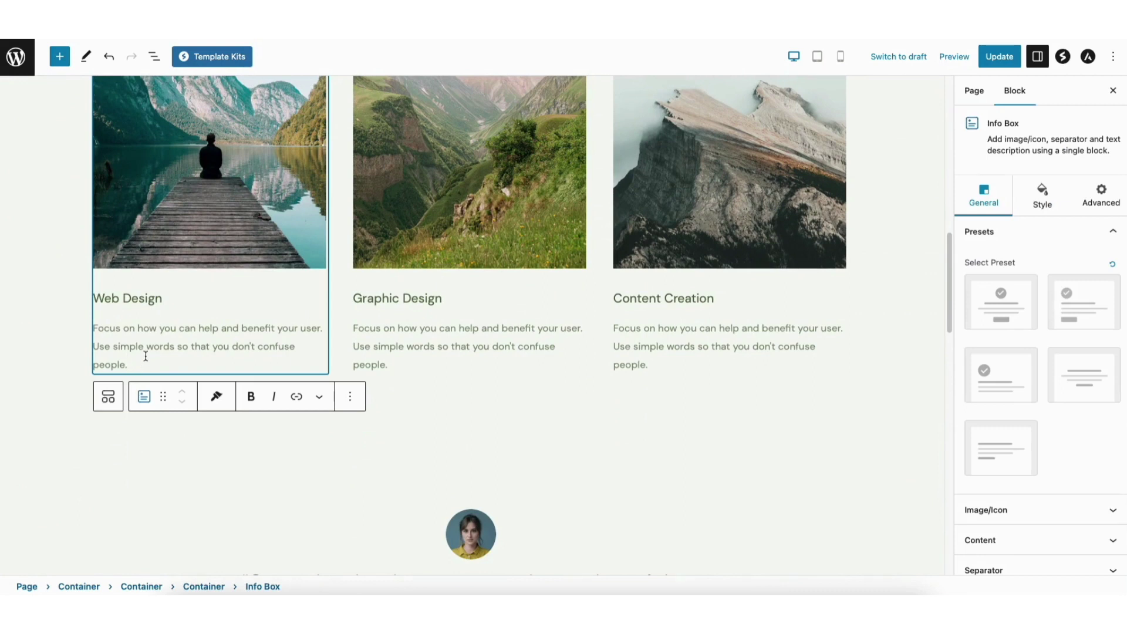
{"action": "left_click_drag", "start_coordinate": [112, 346], "coordinate": [175, 349]}
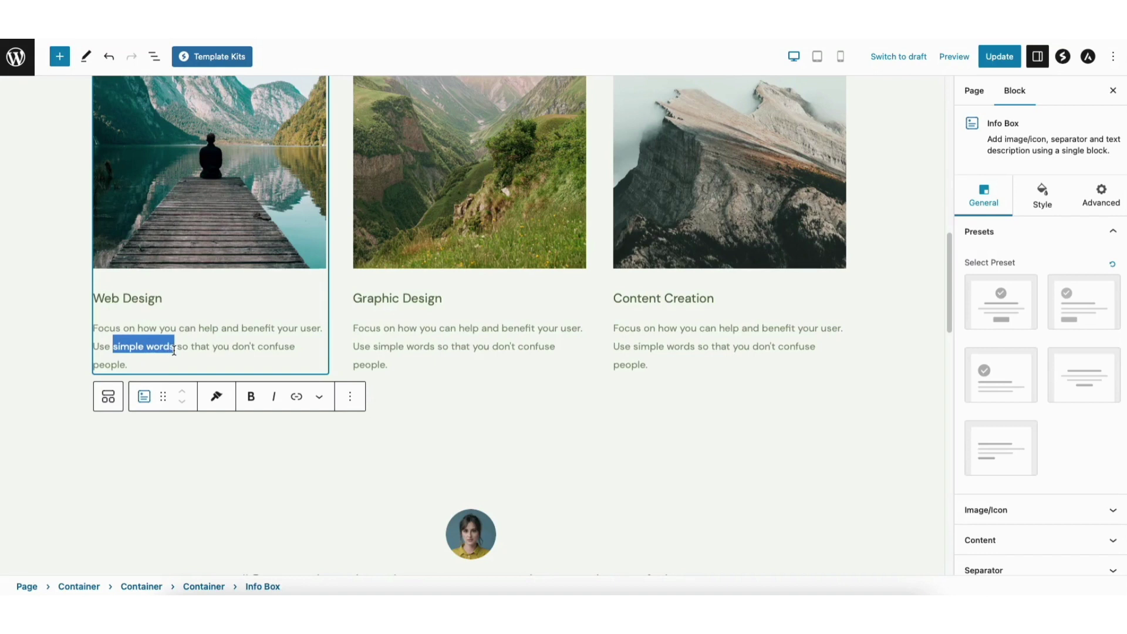
{"action": "left_click", "coordinate": [145, 362]}
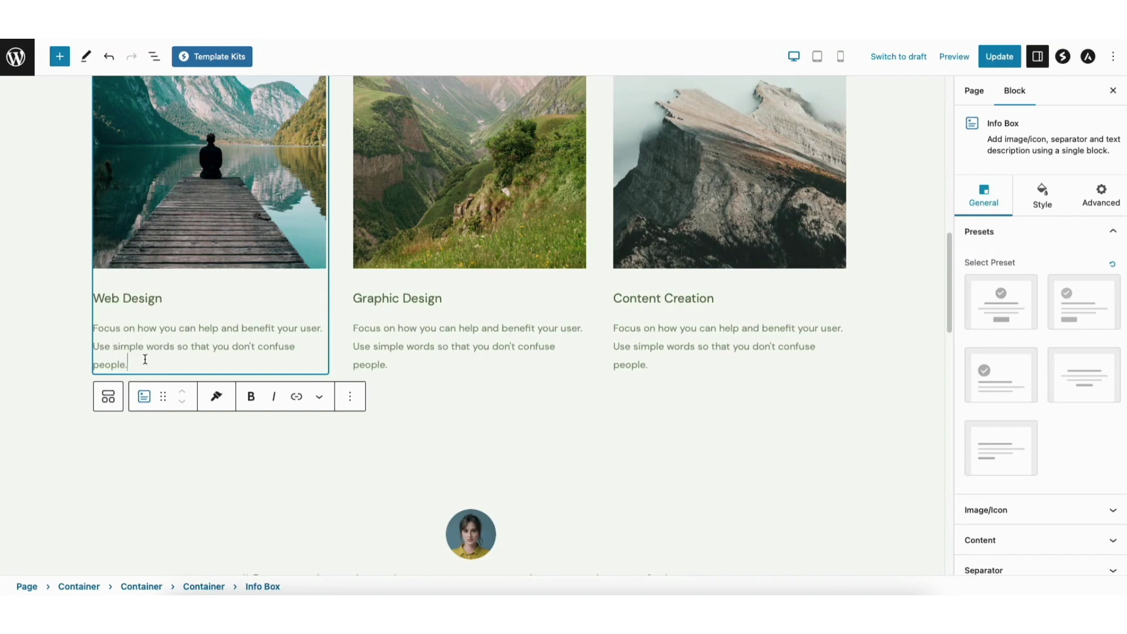
{"action": "type", "text": " Click"}
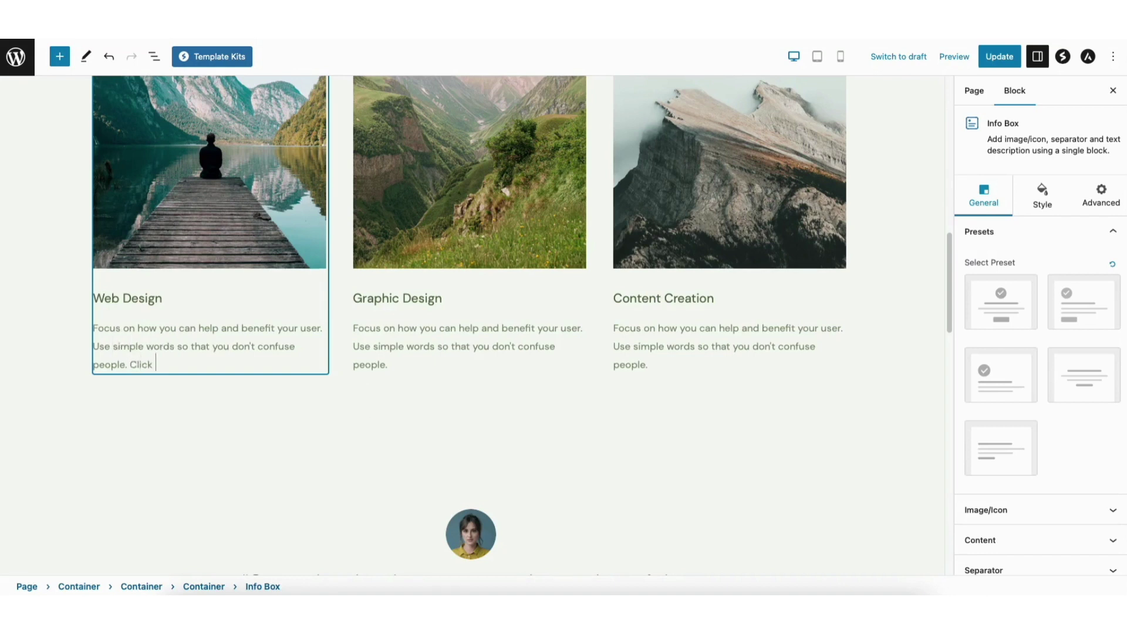
{"action": "type", "text": " here to learn mor"}
{"action": "type", "text": "e."}
{"action": "left_click_drag", "start_coordinate": [130, 363], "coordinate": [177, 363]}
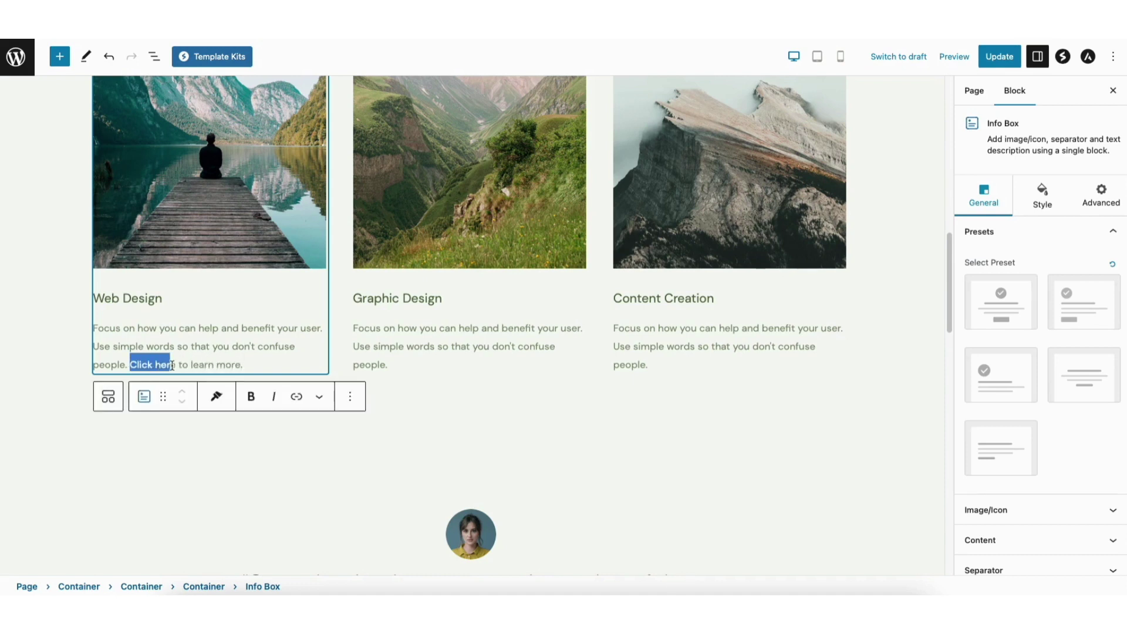
Link 'Click here' to the pasted contact page address, with Open in new tab left off
{"action": "left_click", "coordinate": [297, 399]}
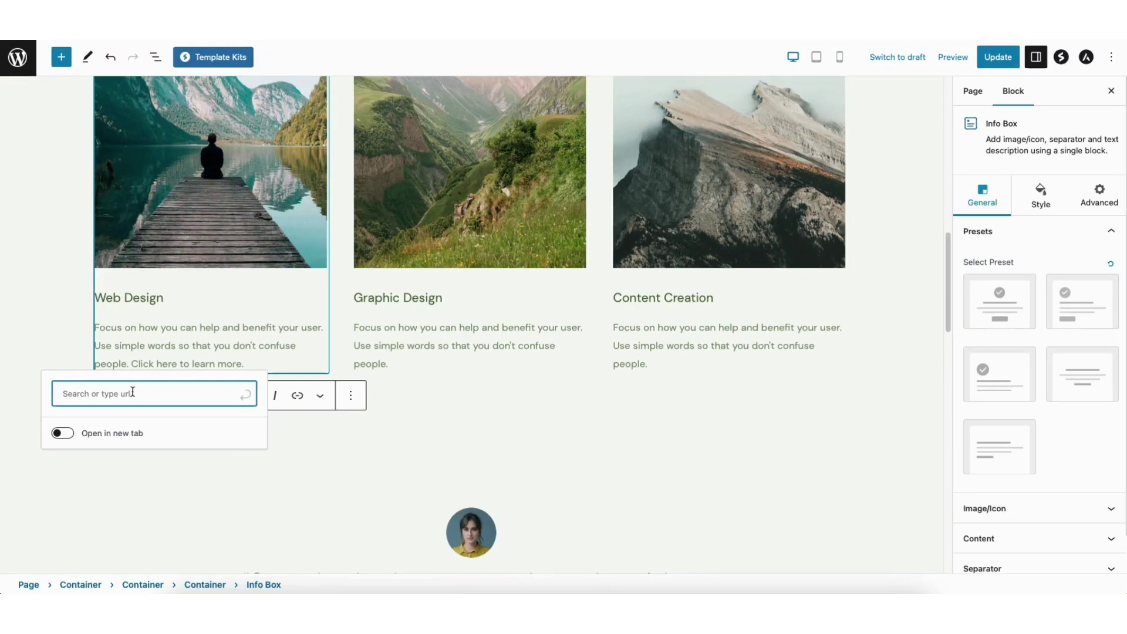
{"action": "type", "text": "https://fvl.urg.mybluehost.me/contact/"}
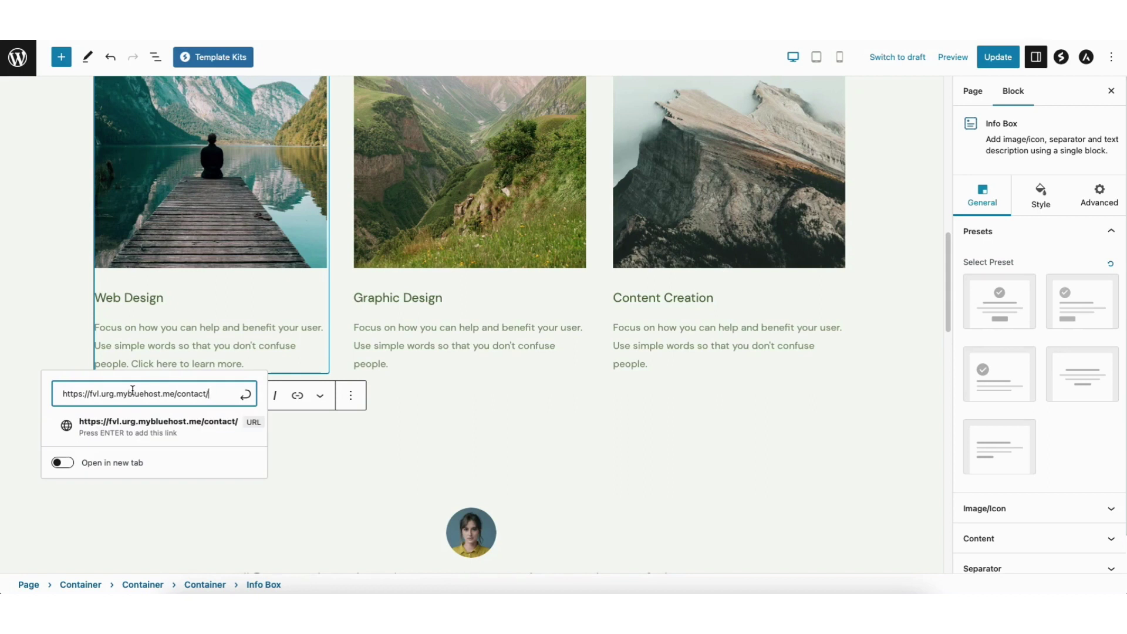
{"action": "left_click", "coordinate": [64, 465]}
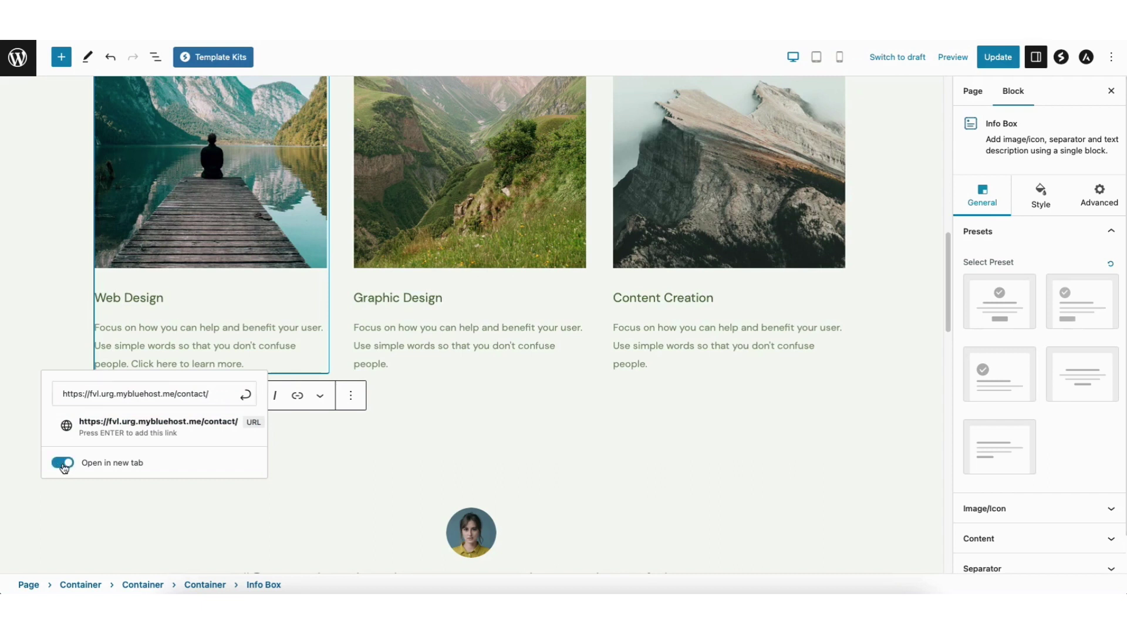
{"action": "left_click", "coordinate": [64, 468]}
Clear the pasted address from the link field
{"action": "left_click", "coordinate": [204, 398]}
{"action": "key", "text": "ctrl+a"}
{"action": "key", "text": "BackSpace"}
{"action": "type", "text": "contact"}
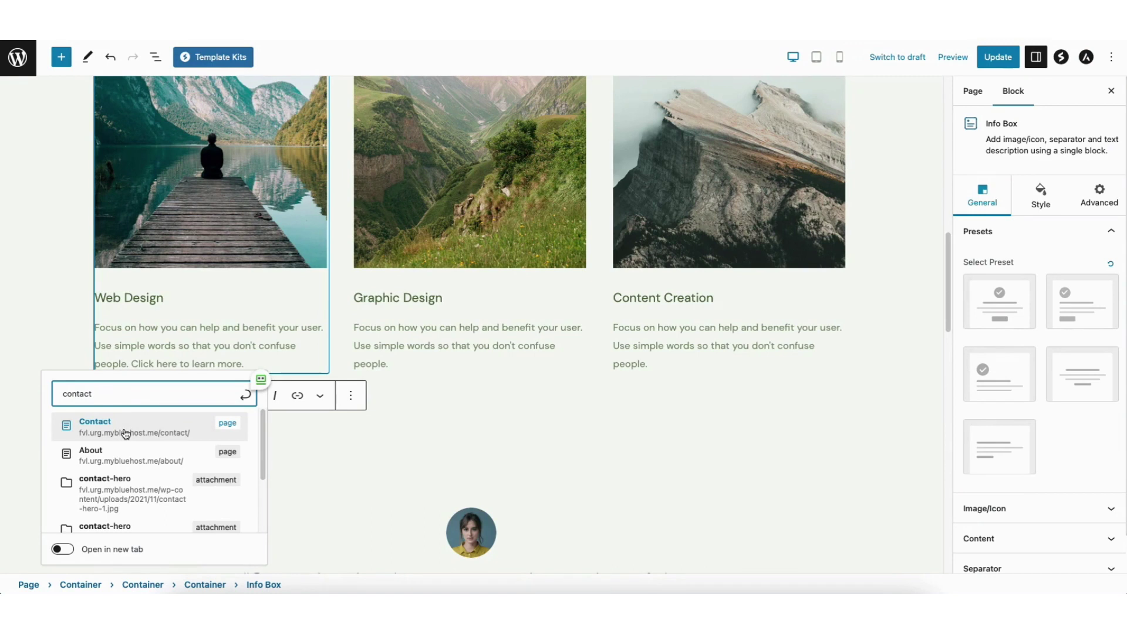
Pick the Contact page suggestion from the 'contact' search as the link target
{"action": "left_click", "coordinate": [126, 428]}
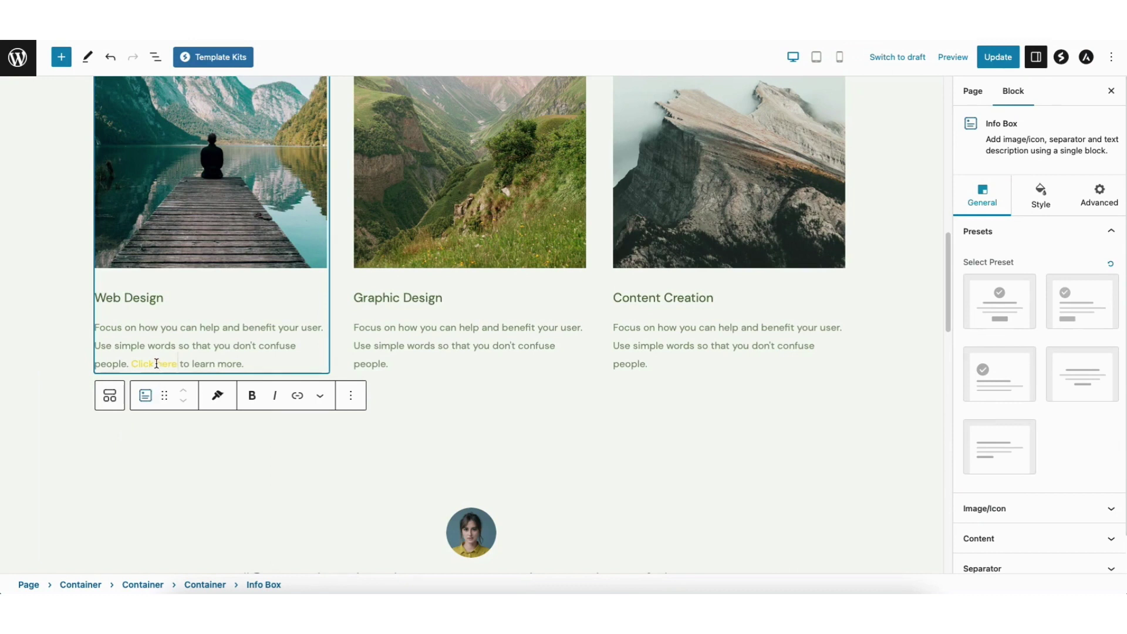
Inspect the Contact link on 'Click here' and close link editing unchanged
{"action": "left_click", "coordinate": [156, 362]}
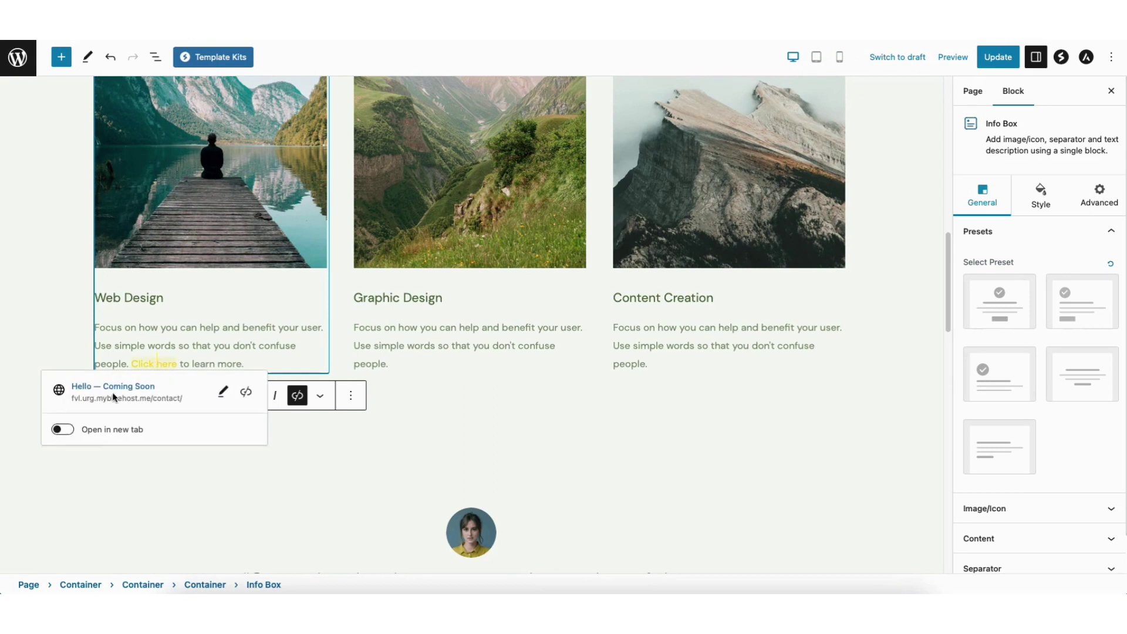
{"action": "left_click", "coordinate": [223, 392]}
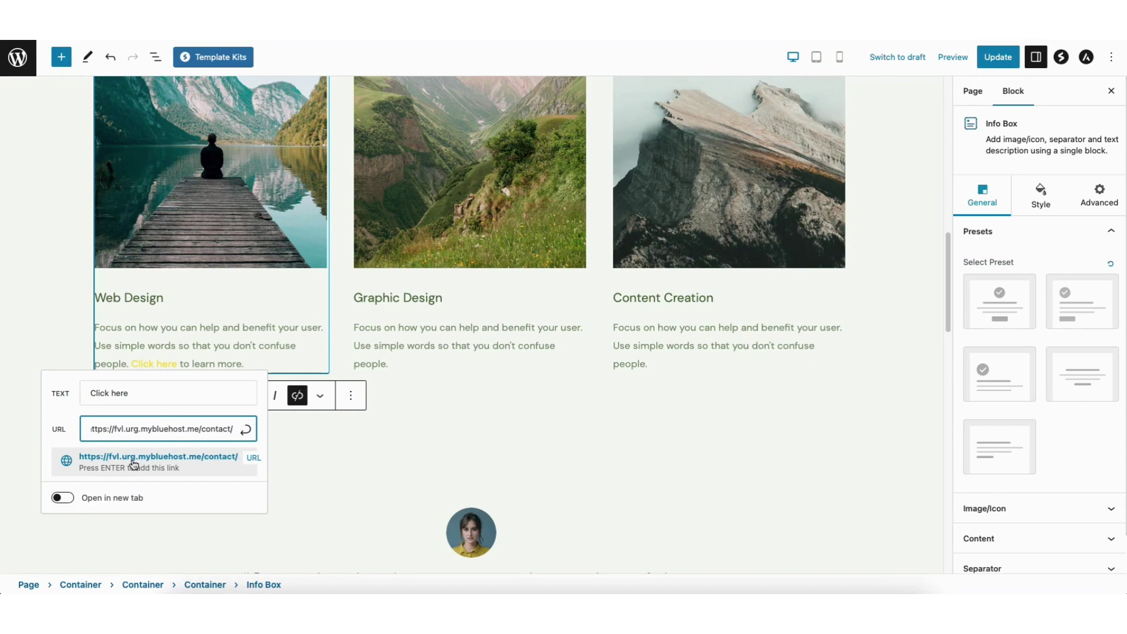
{"action": "left_click", "coordinate": [133, 464]}
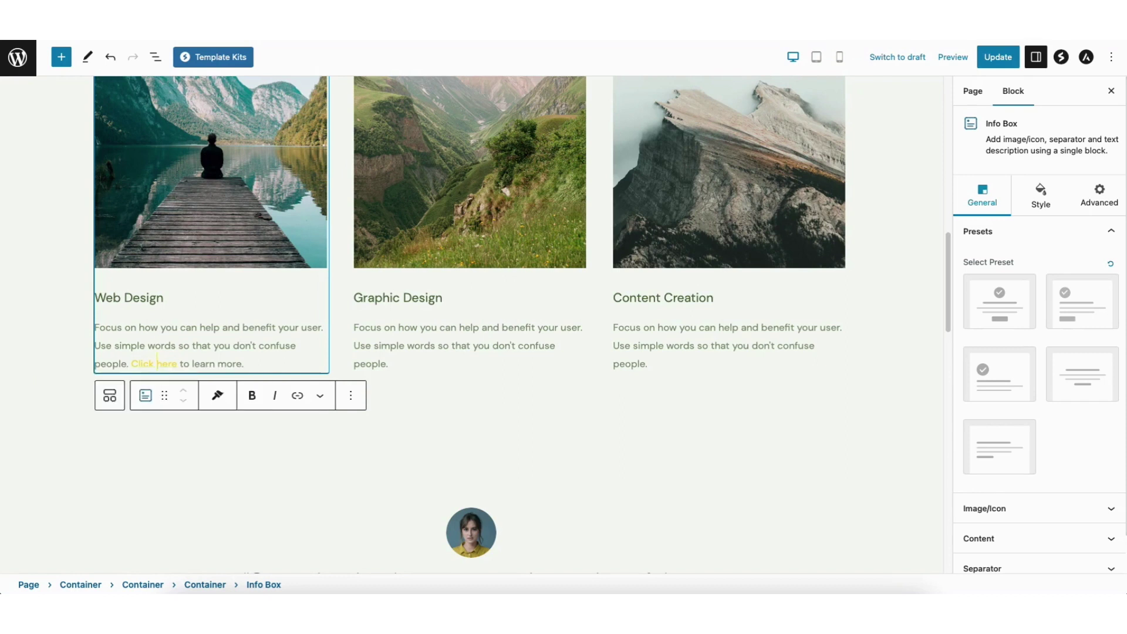
Update the page and preview it in a new tab
{"action": "left_click", "coordinate": [999, 59]}
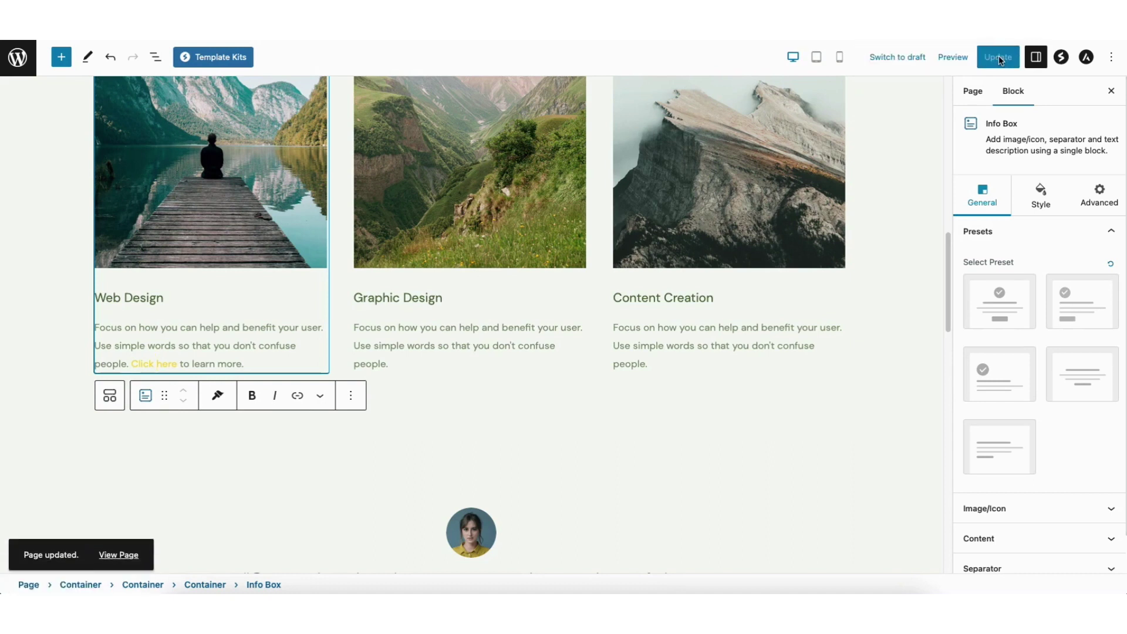
{"action": "left_click", "coordinate": [949, 63]}
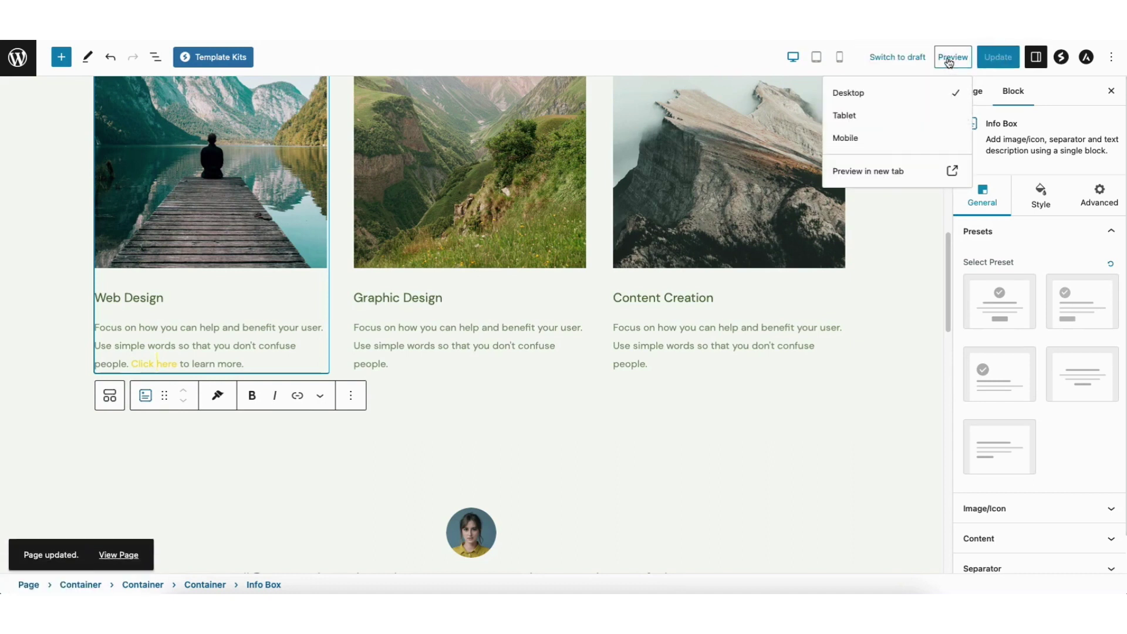
{"action": "left_click", "coordinate": [868, 172]}
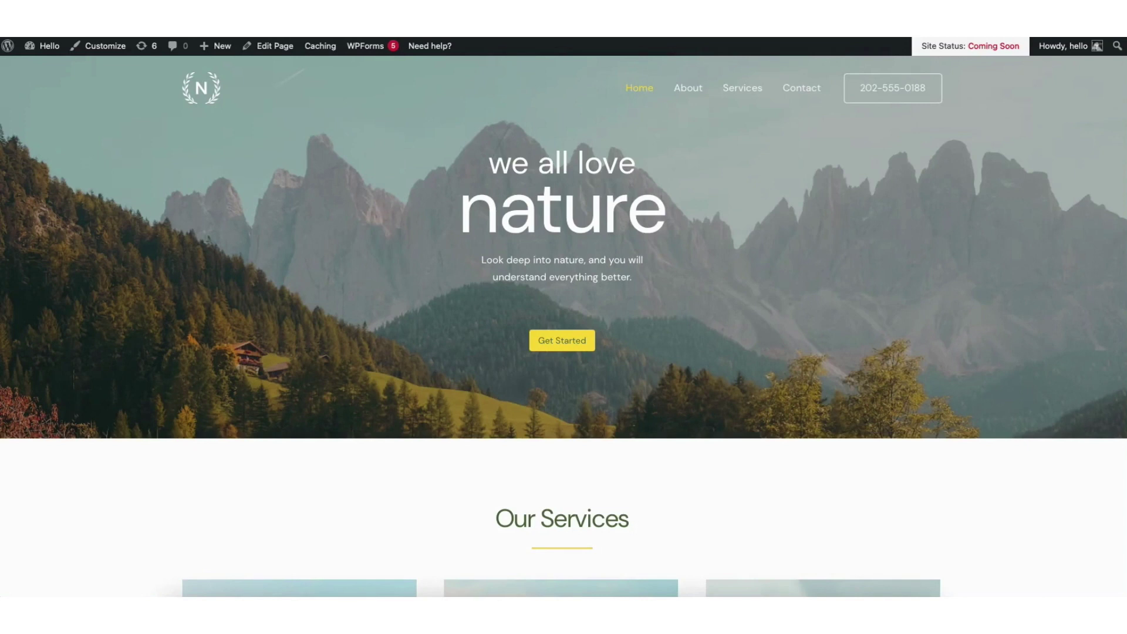
{"action": "scroll", "coordinate": [299, 565], "scroll_direction": "down", "scroll_amount": 2}
{"action": "scroll", "coordinate": [292, 303], "scroll_direction": "down", "scroll_amount": 4}
{"action": "scroll", "coordinate": [291, 303], "scroll_direction": "down", "scroll_amount": 1}
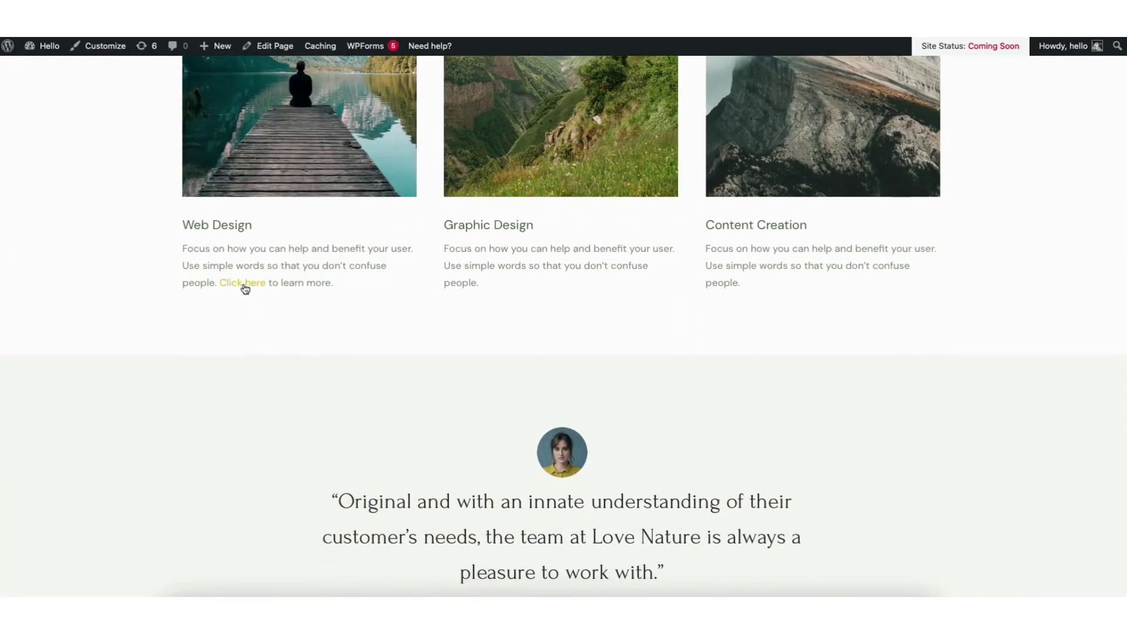
Follow the 'Click here' link in the Web Design box on the live page
{"action": "left_click", "coordinate": [244, 284]}
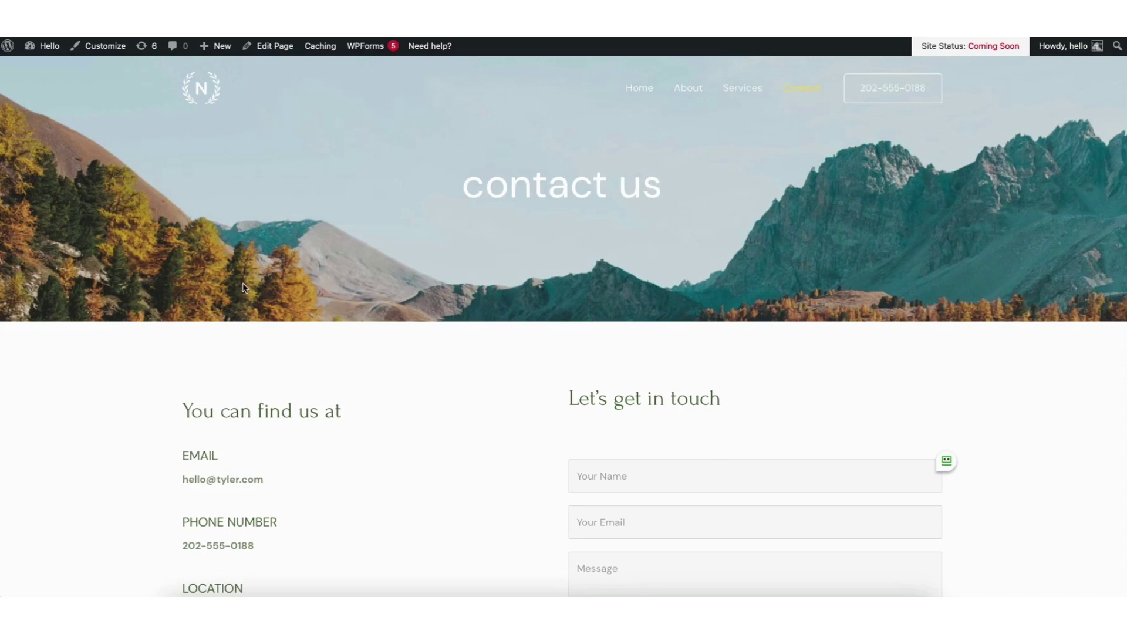